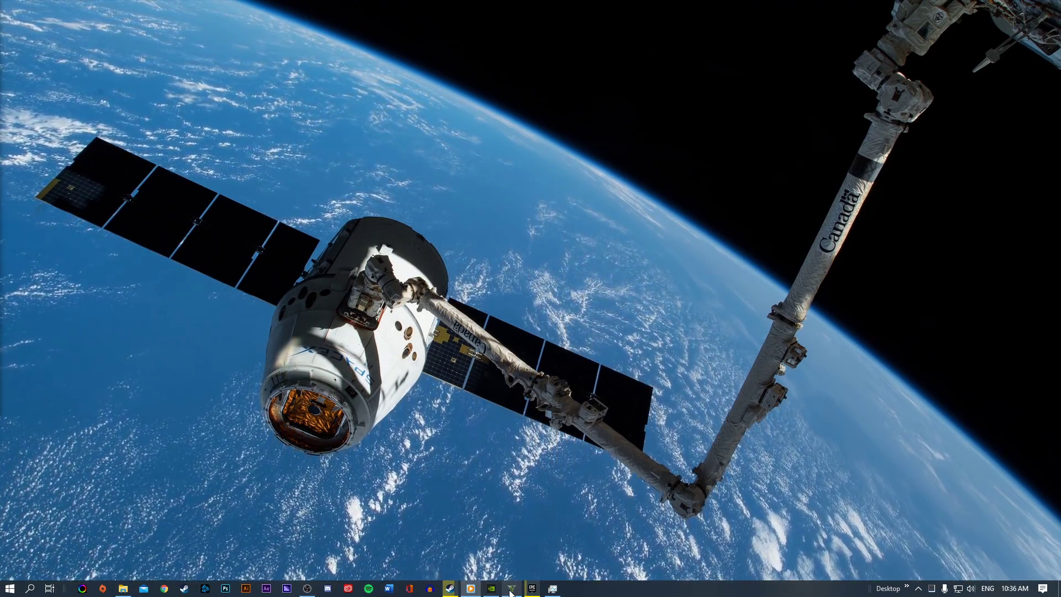
- Expand Grand Theft Auto V in Task Manager and jump to its GTA5.exe entry in Details
{"action": "mouse_move", "coordinate": [518, 592]}
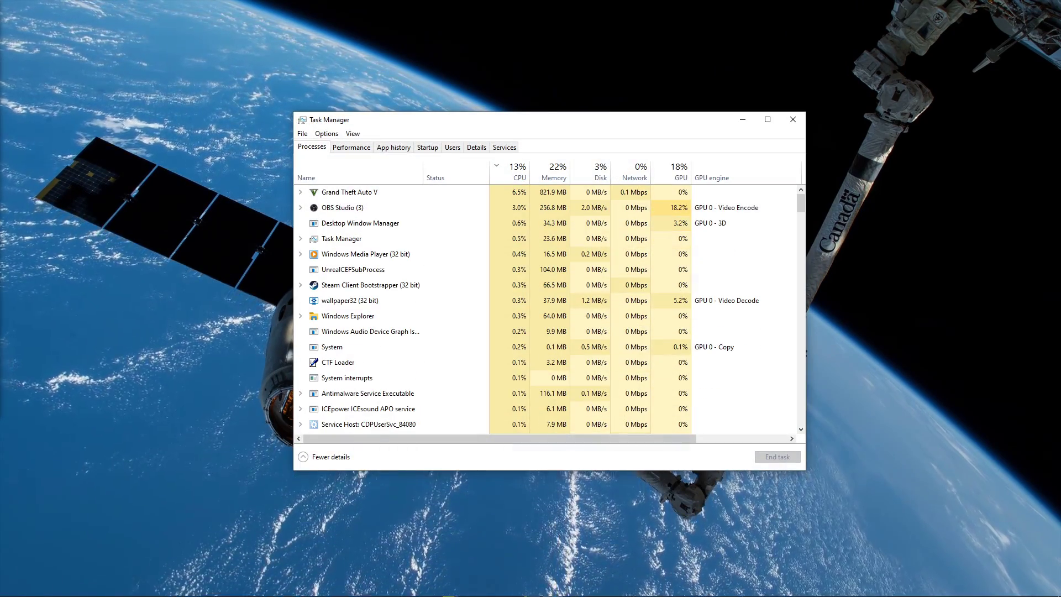
{"action": "left_click", "coordinate": [301, 191]}
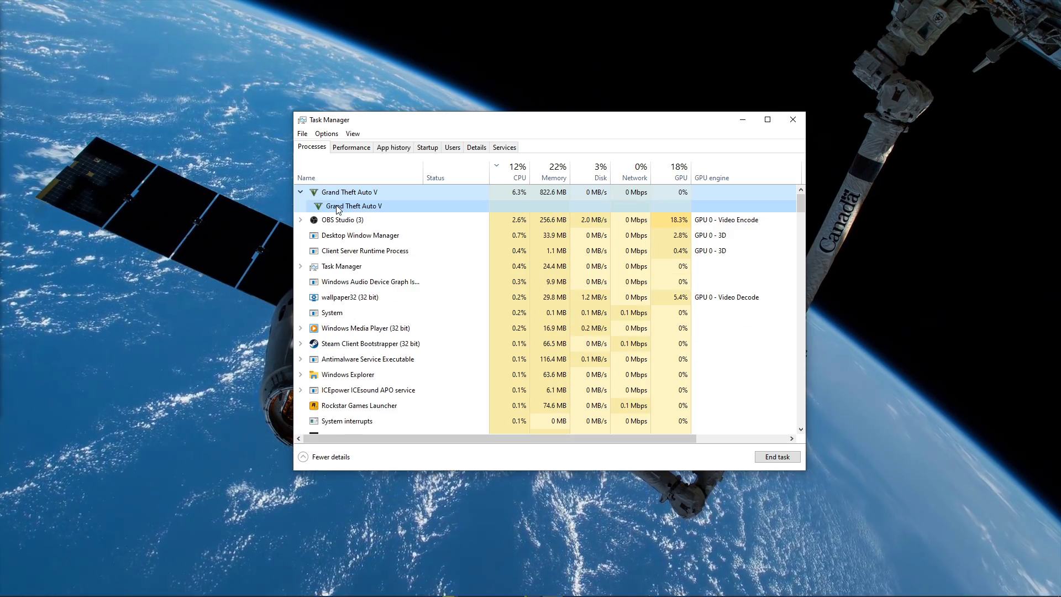
{"action": "right_click", "coordinate": [334, 207]}
{"action": "left_click", "coordinate": [312, 192]}
{"action": "right_click", "coordinate": [312, 192]}
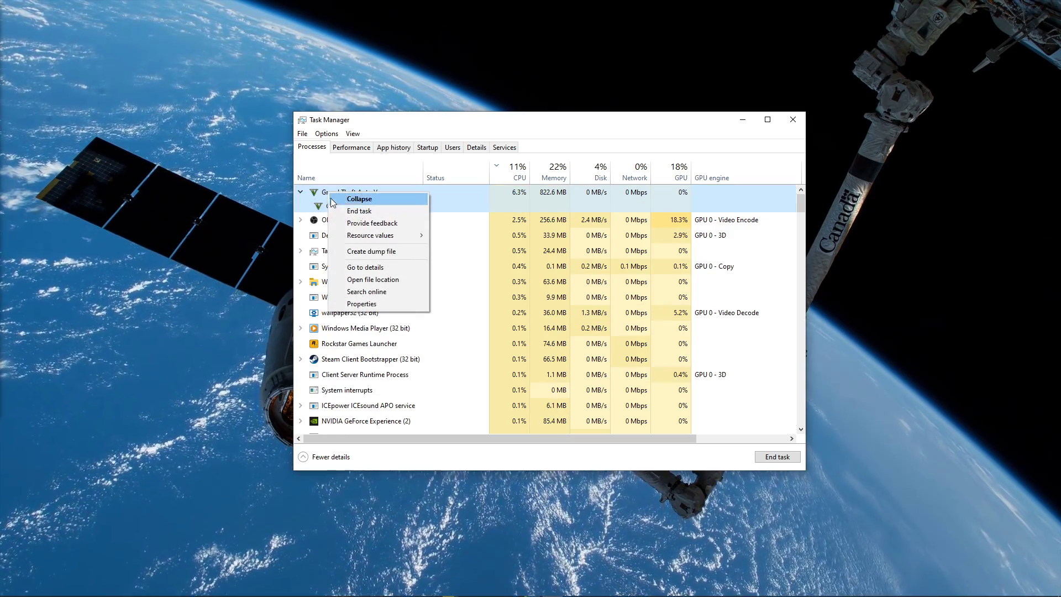
{"action": "left_click", "coordinate": [355, 268]}
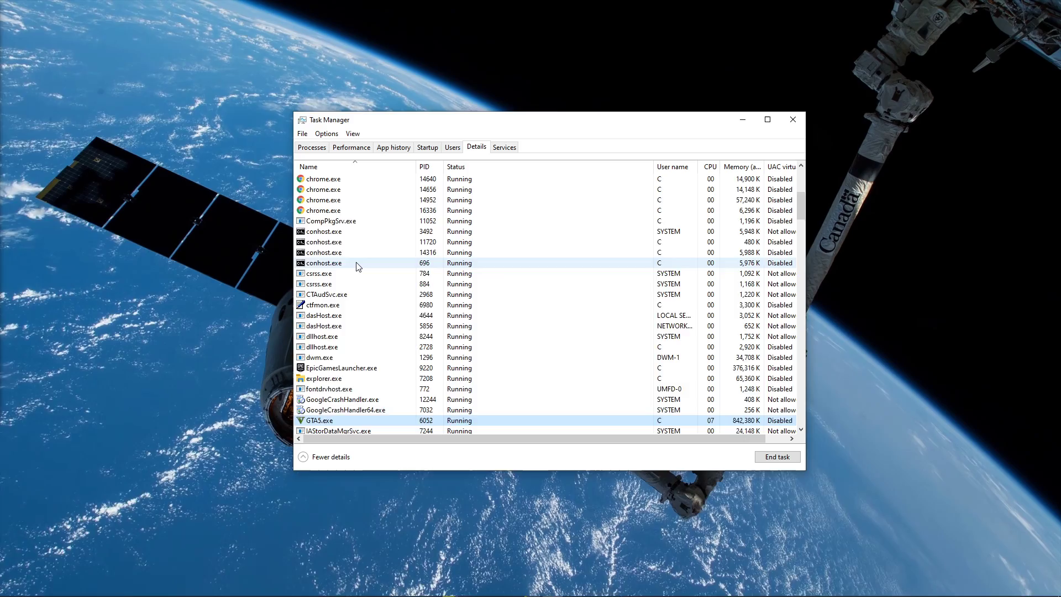
- Set GTA5.exe (PID 6052) to High priority and confirm the change
{"action": "right_click", "coordinate": [327, 264]}
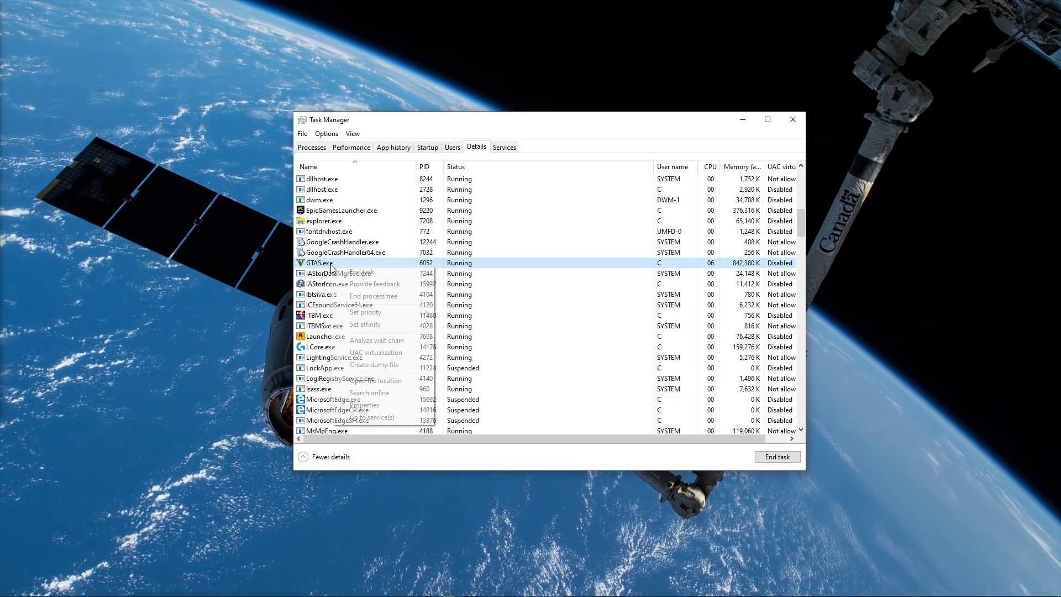
{"action": "key", "text": "Escape"}
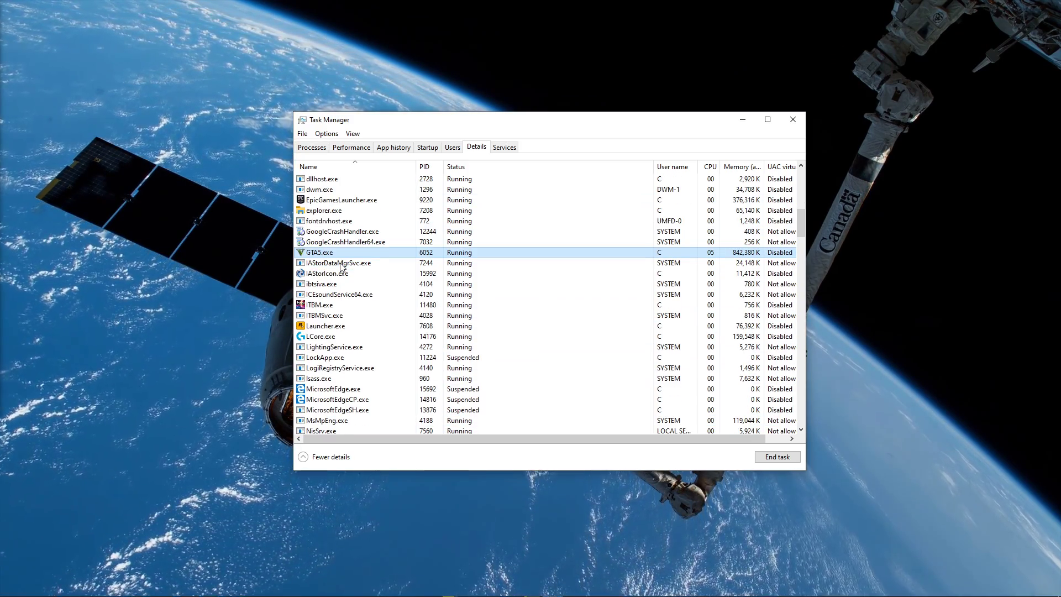
{"action": "right_click", "coordinate": [347, 254]}
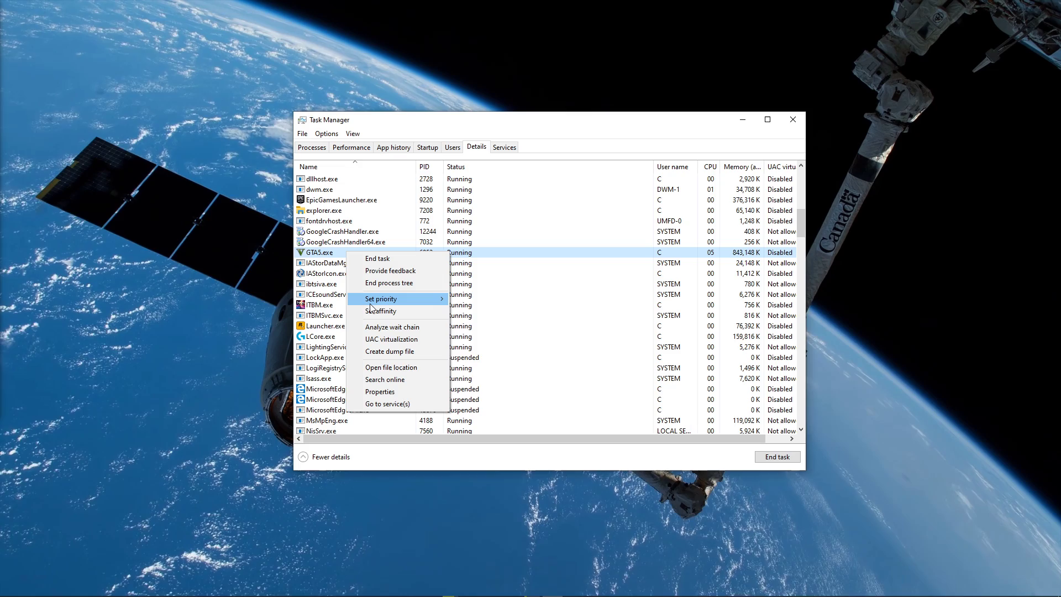
{"action": "mouse_move", "coordinate": [397, 301]}
{"action": "left_click", "coordinate": [473, 311]}
{"action": "left_click", "coordinate": [518, 322]}
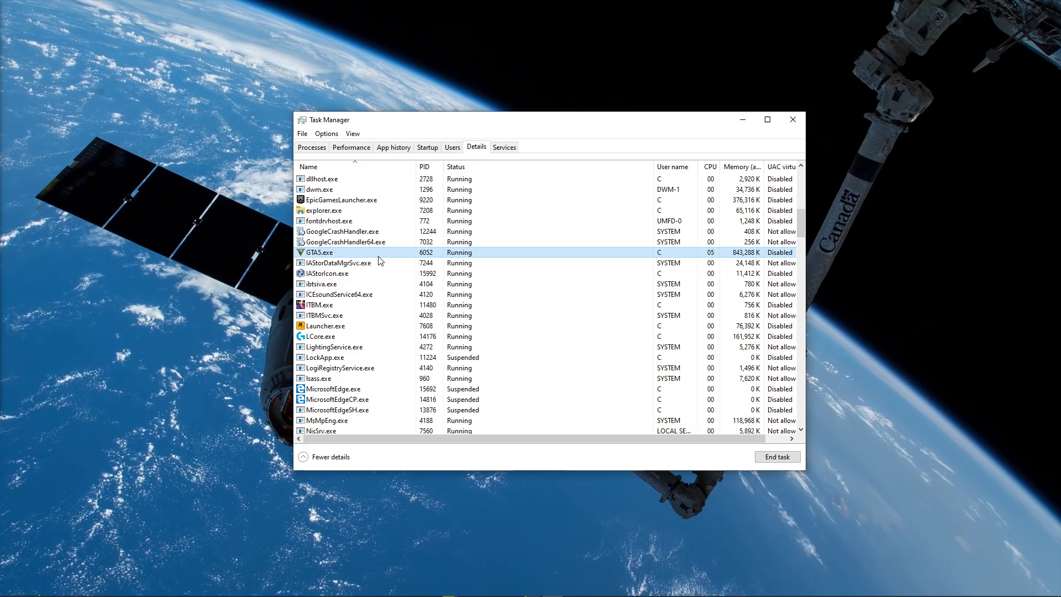
- End the iTunes process, then view startup apps and bring up CCXProcess's options
{"action": "left_click", "coordinate": [303, 149]}
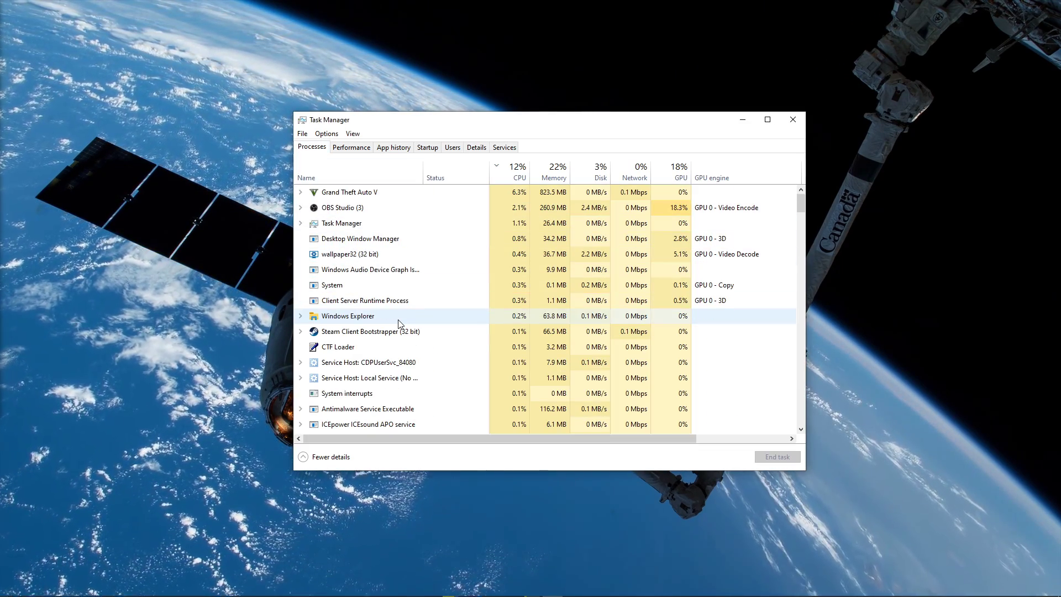
{"action": "left_click", "coordinate": [397, 320]}
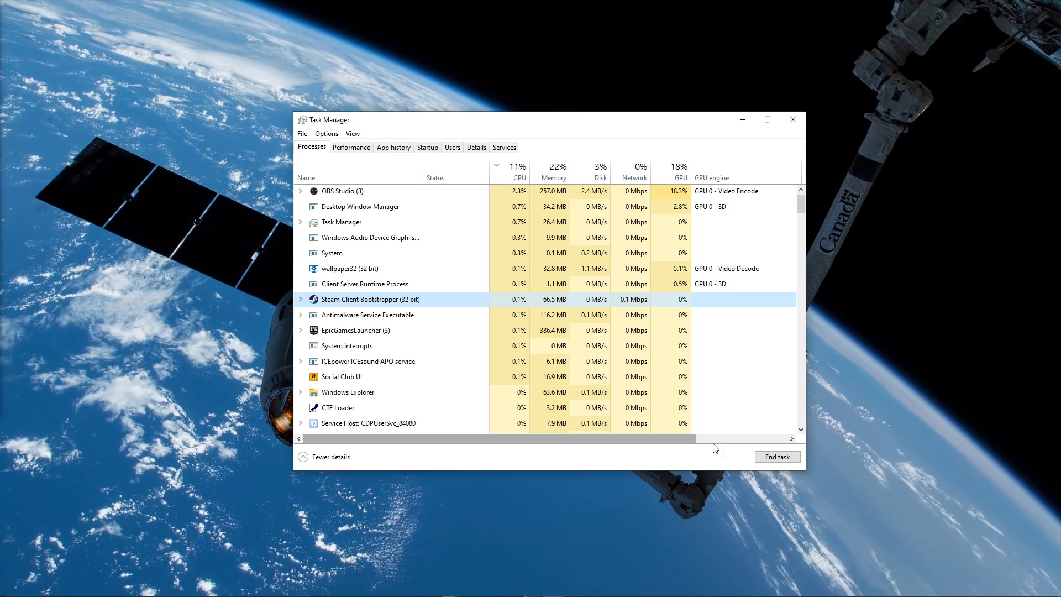
{"action": "scroll", "coordinate": [456, 357], "scroll_direction": "down", "scroll_amount": 3}
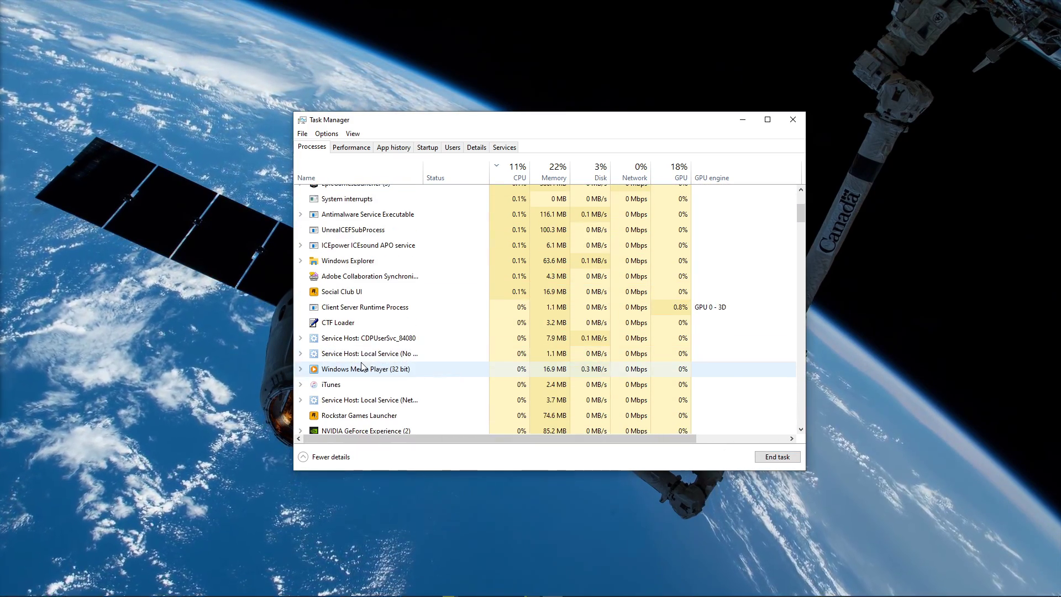
{"action": "right_click", "coordinate": [349, 386]}
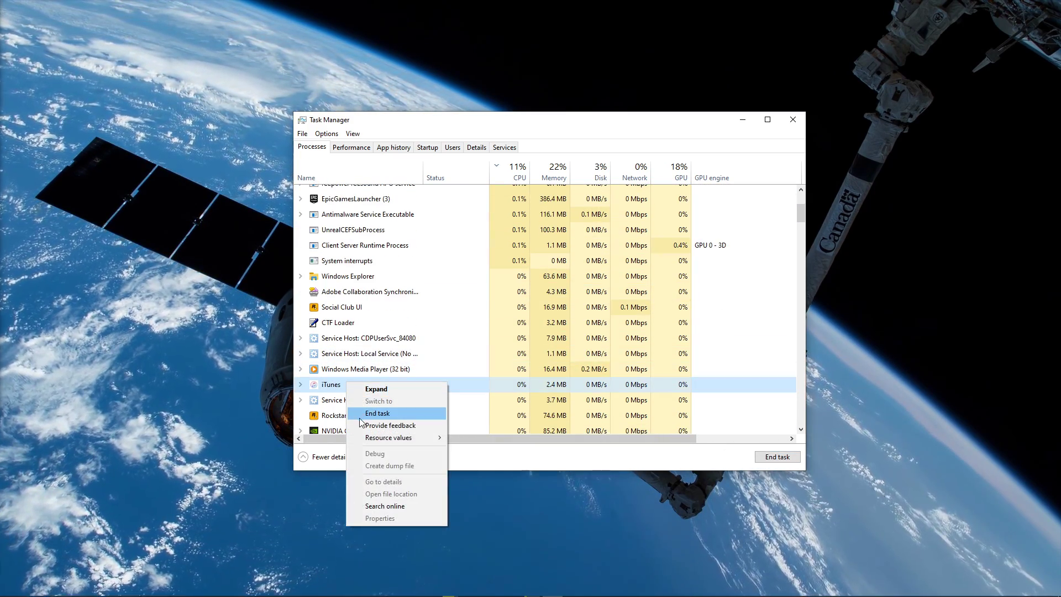
{"action": "left_click", "coordinate": [340, 392]}
{"action": "scroll", "coordinate": [340, 390], "scroll_direction": "down", "scroll_amount": 4}
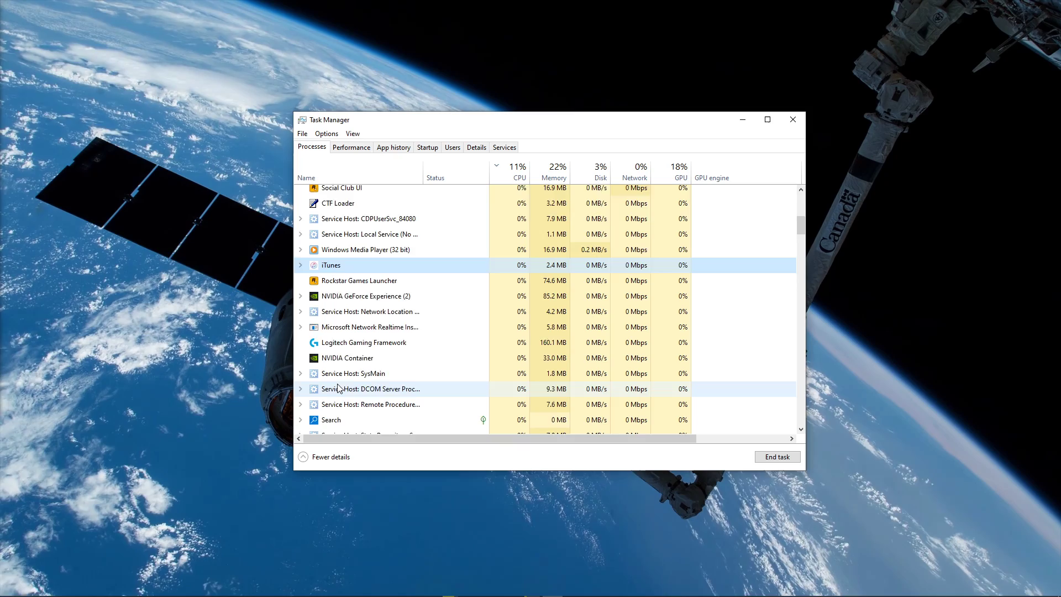
{"action": "scroll", "coordinate": [339, 387], "scroll_direction": "up", "scroll_amount": 1}
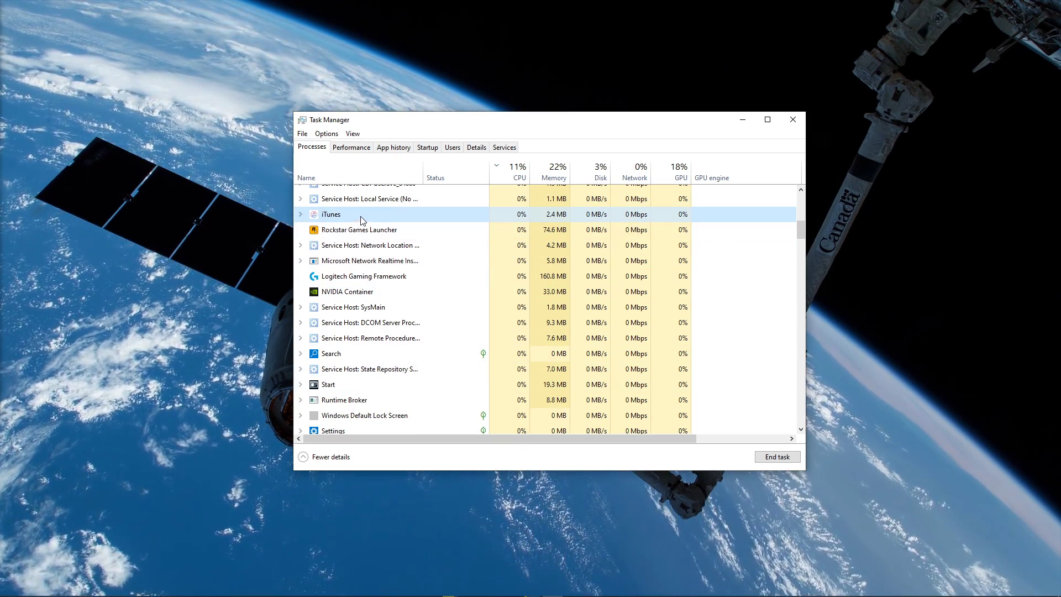
{"action": "right_click", "coordinate": [363, 215]}
{"action": "left_click", "coordinate": [397, 244]}
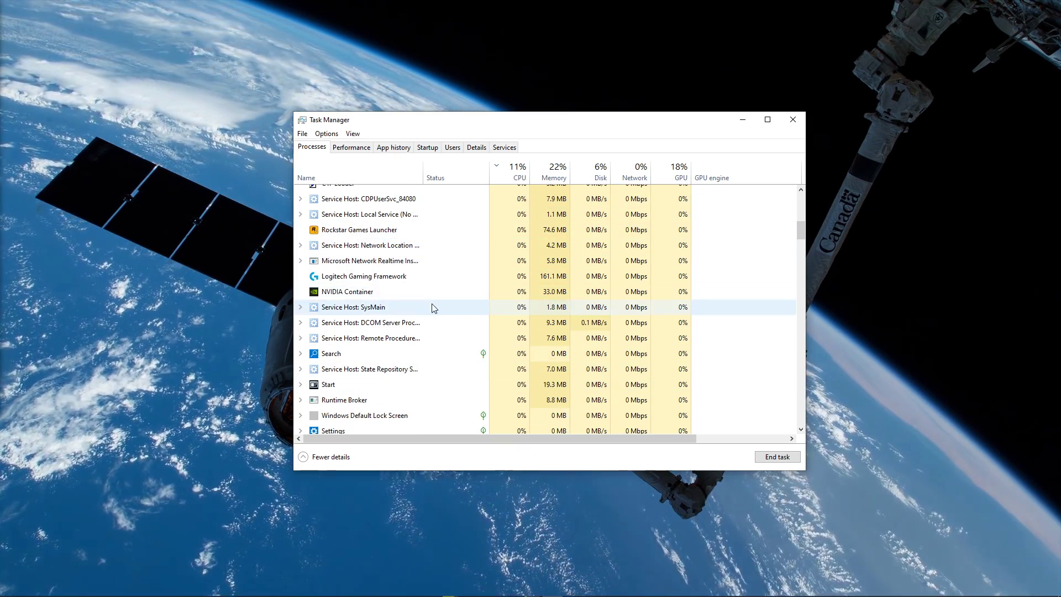
{"action": "left_click", "coordinate": [427, 147]}
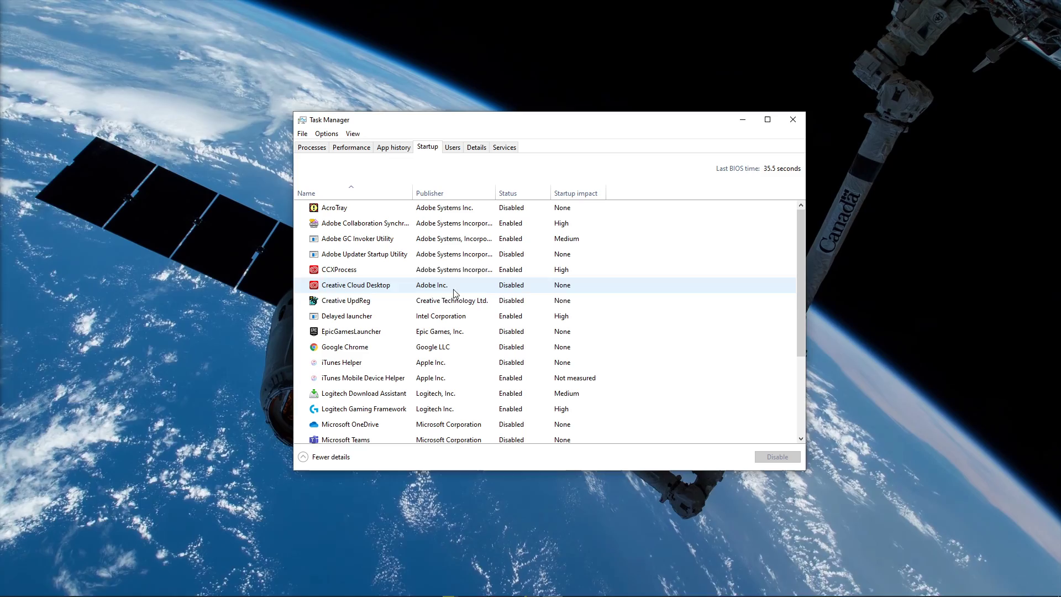
{"action": "right_click", "coordinate": [431, 270]}
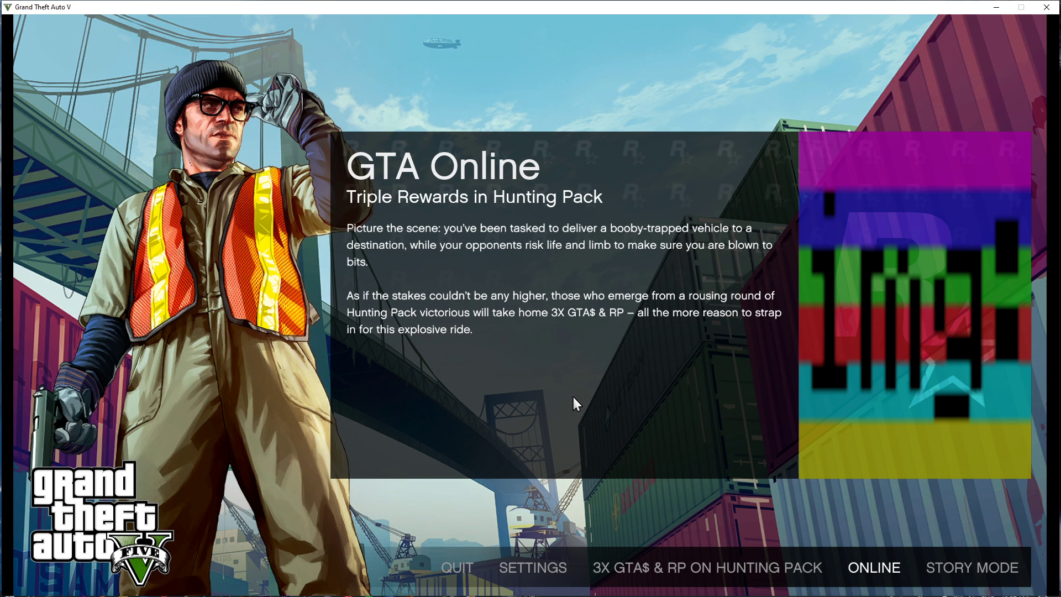
- Close the Grand Theft Auto V window and confirm quitting the game
{"action": "left_click", "coordinate": [1056, 9]}
{"action": "key", "text": "Return"}
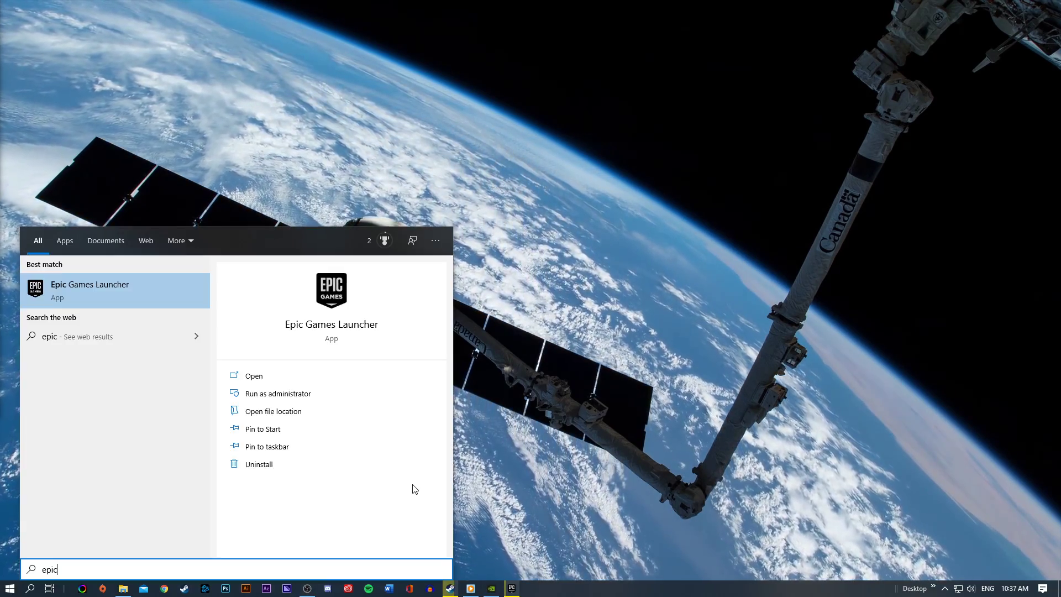
- Launch Epic Games Launcher and bring up the Grand Theft Auto V tile's options
{"action": "key", "text": "Return"}
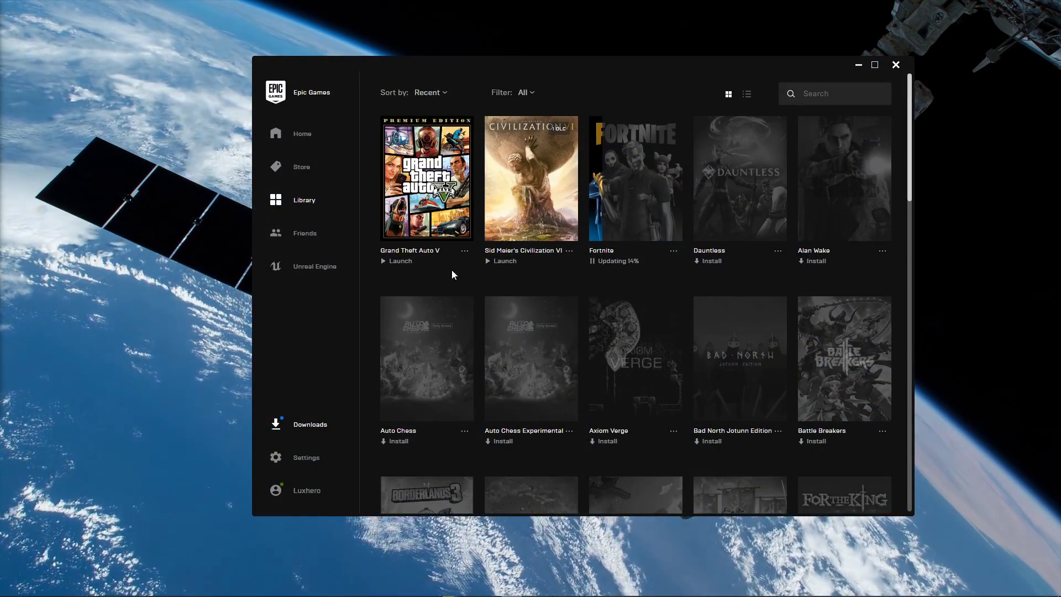
{"action": "left_click", "coordinate": [465, 252]}
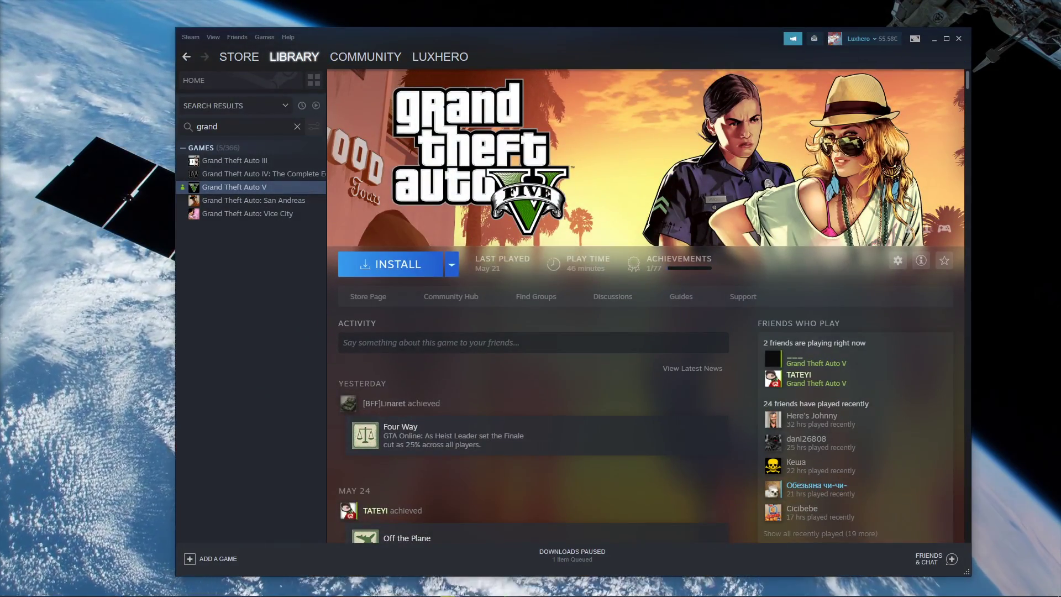
- Open Grand Theft Auto V's Properties in the Steam library at the Local Files section
{"action": "left_click_drag", "start_coordinate": [591, 43], "coordinate": [587, 41]}
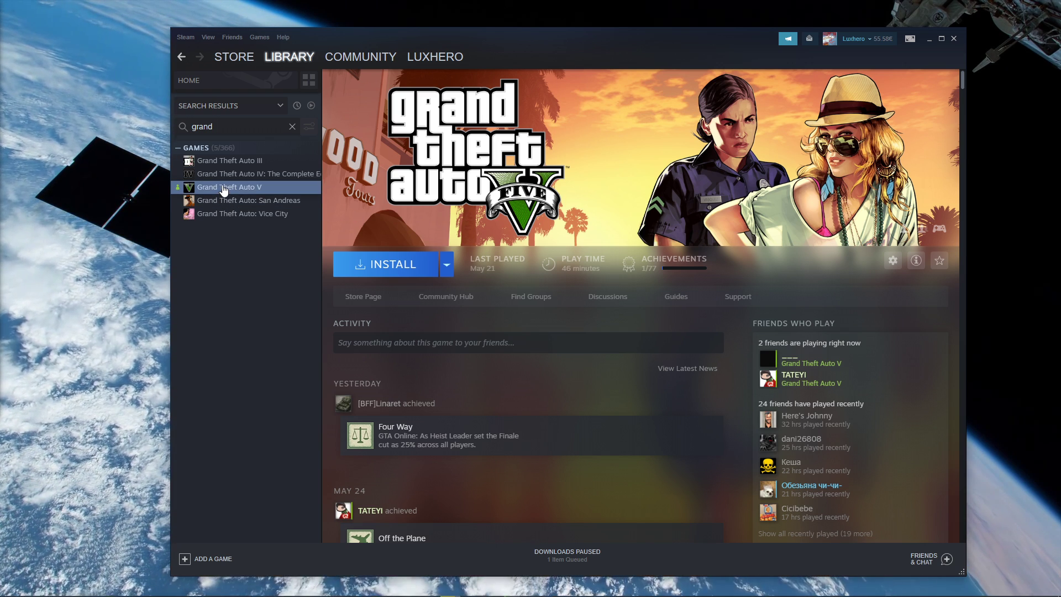
{"action": "right_click", "coordinate": [223, 187]}
{"action": "left_click", "coordinate": [240, 265]}
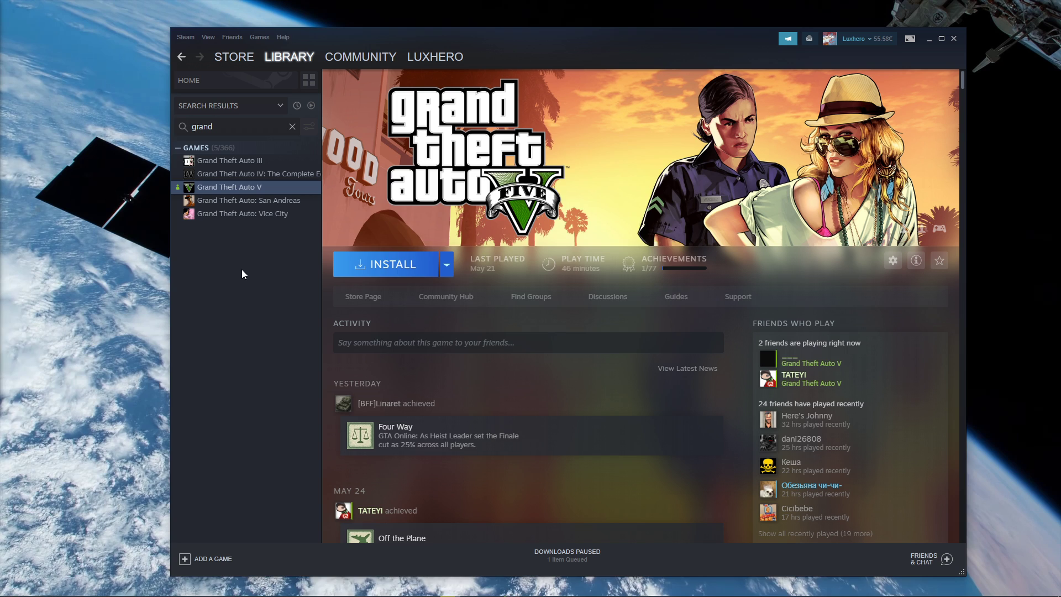
{"action": "left_click_drag", "start_coordinate": [511, 133], "coordinate": [532, 128]}
{"action": "left_click", "coordinate": [525, 141]}
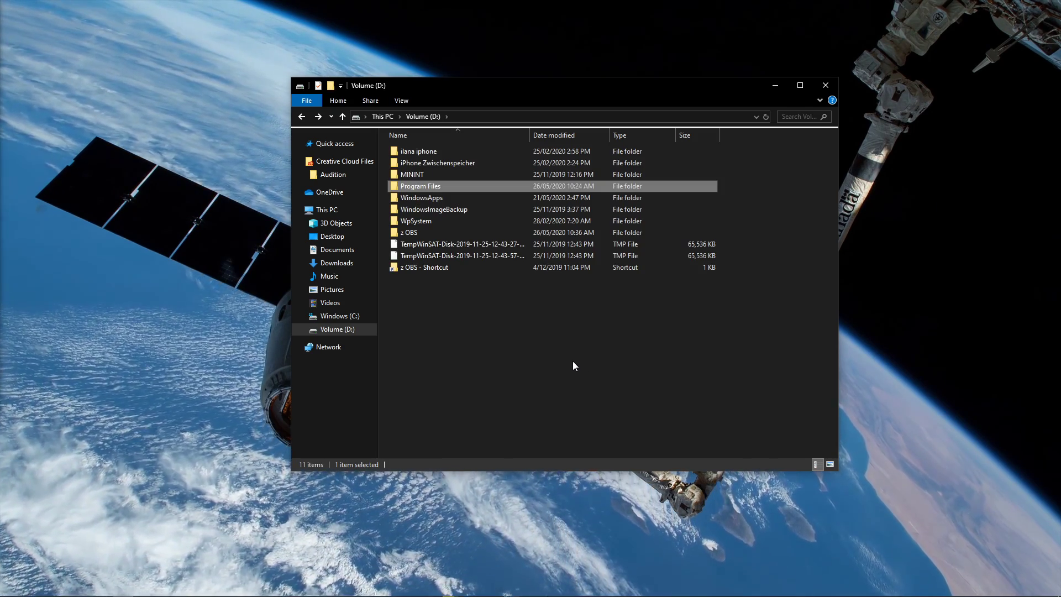
- Go into D:\Program Files\GTAV and open the GTA5 application's Properties
{"action": "key", "text": "Return"}
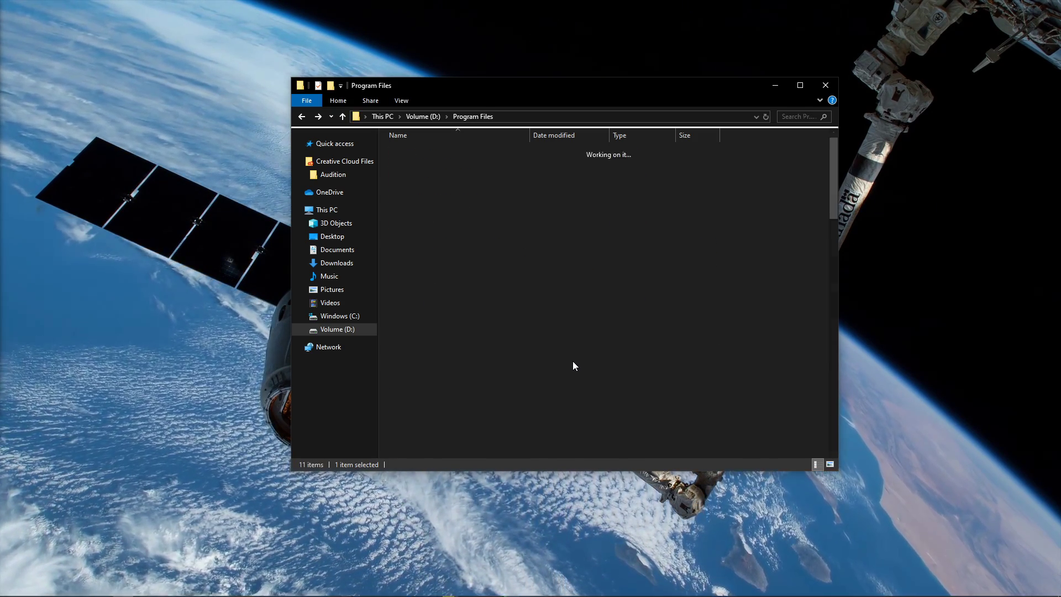
{"action": "key", "text": "Return"}
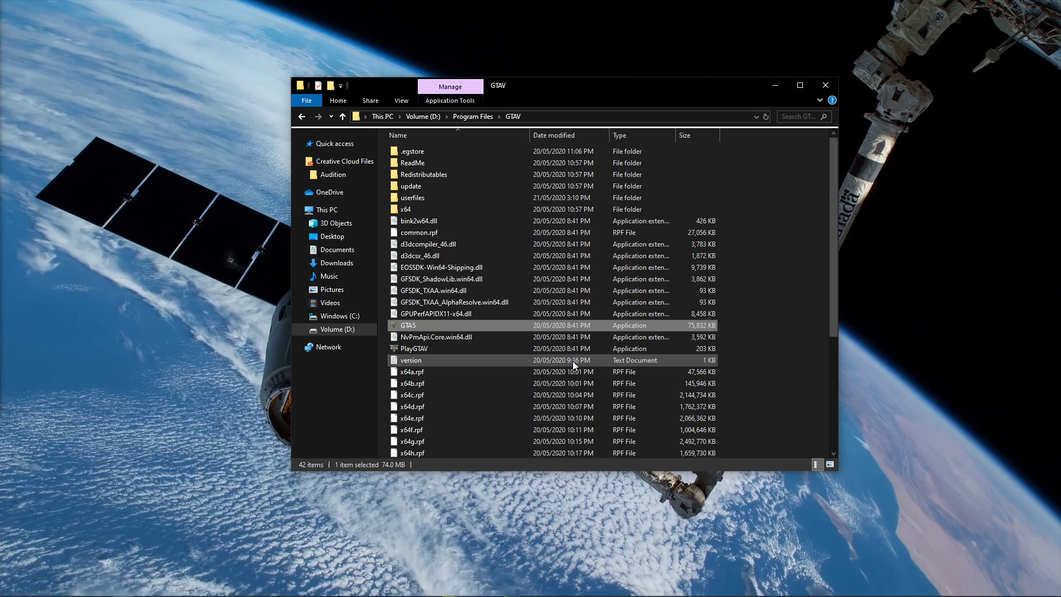
{"action": "left_click", "coordinate": [416, 325]}
{"action": "right_click", "coordinate": [411, 326]}
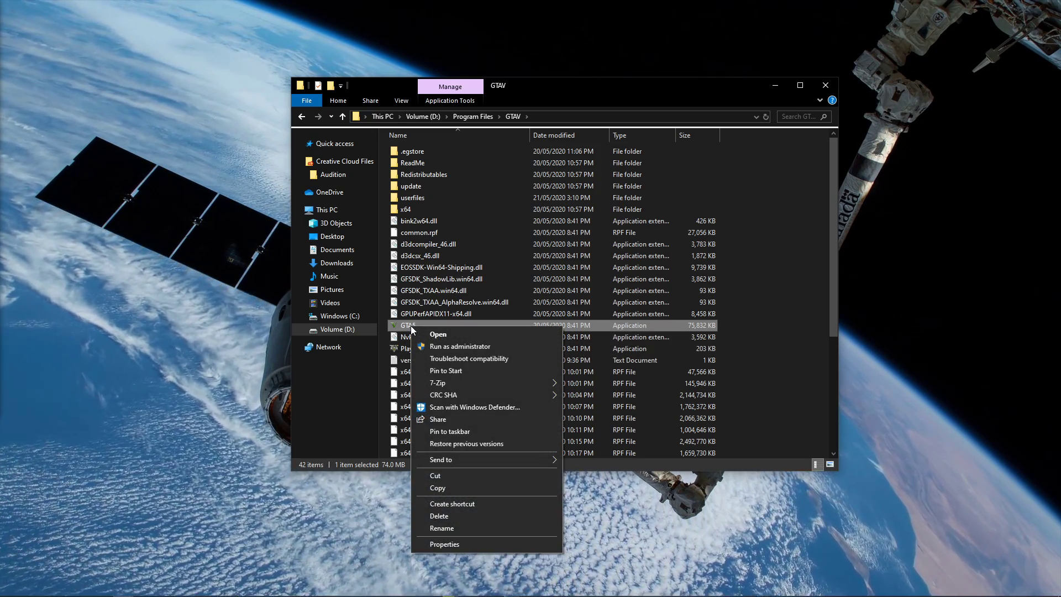
{"action": "left_click", "coordinate": [444, 541]}
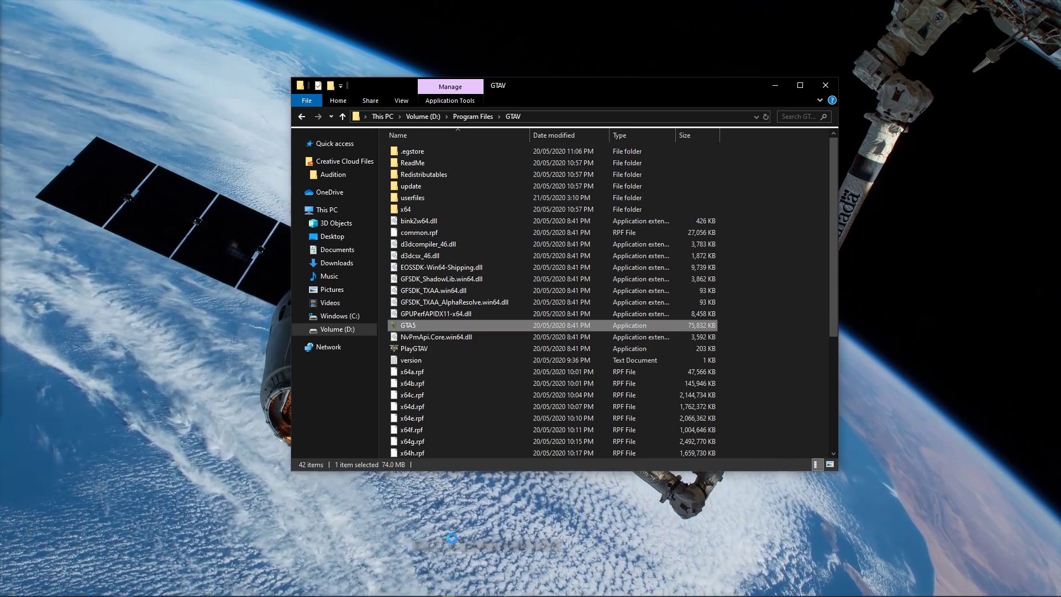
- Enable Override high DPI scaling (Application) in GTA5's Compatibility settings, apply, and minimize Explorer
{"action": "left_click_drag", "start_coordinate": [494, 261], "coordinate": [497, 154]}
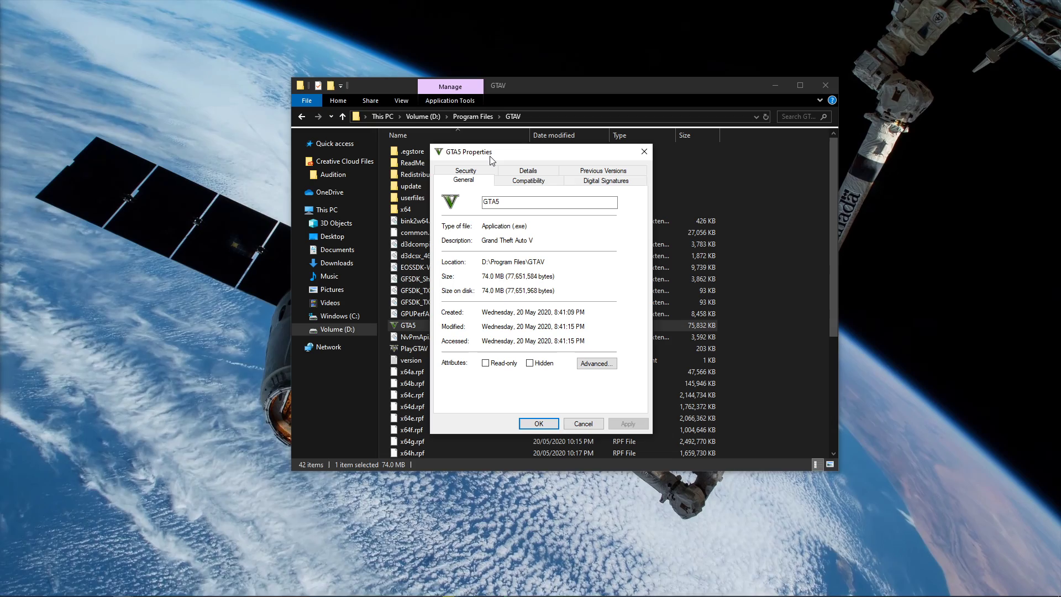
{"action": "left_click", "coordinate": [510, 181]}
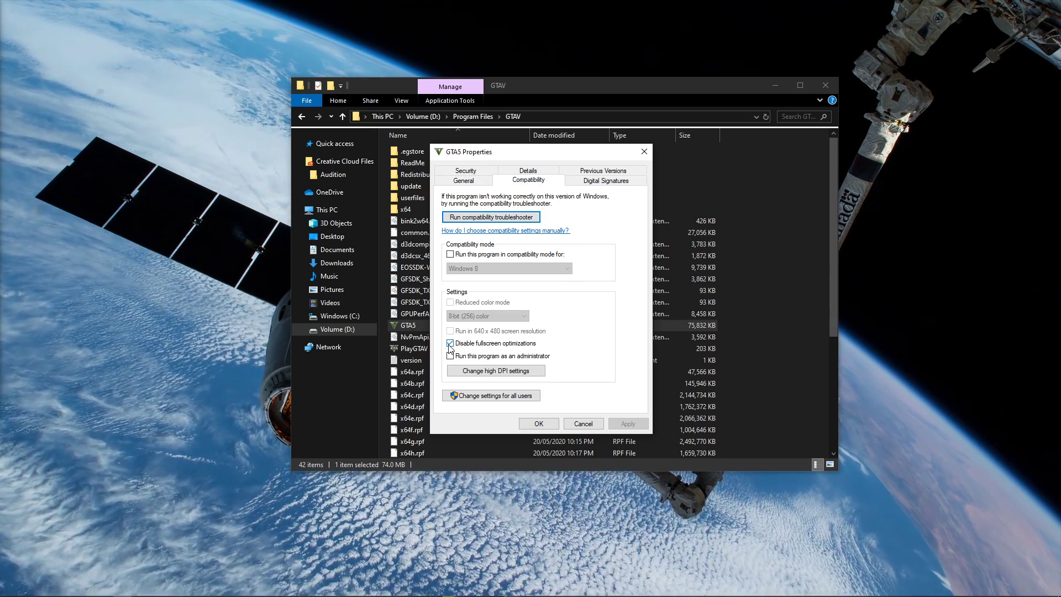
{"action": "left_click", "coordinate": [466, 371]}
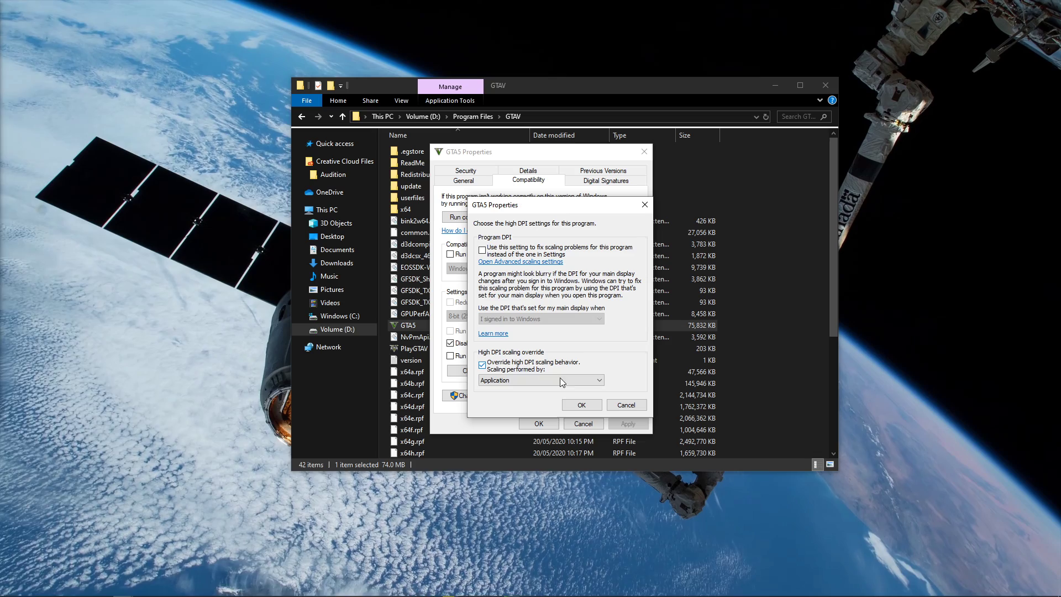
{"action": "left_click", "coordinate": [572, 407]}
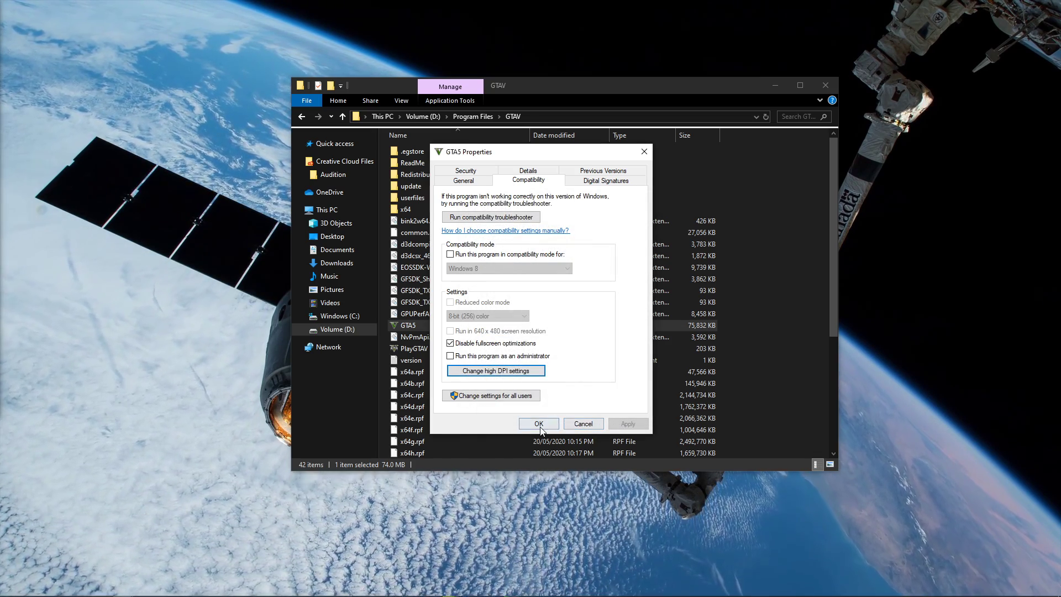
{"action": "left_click", "coordinate": [540, 426]}
{"action": "left_click", "coordinate": [775, 85]}
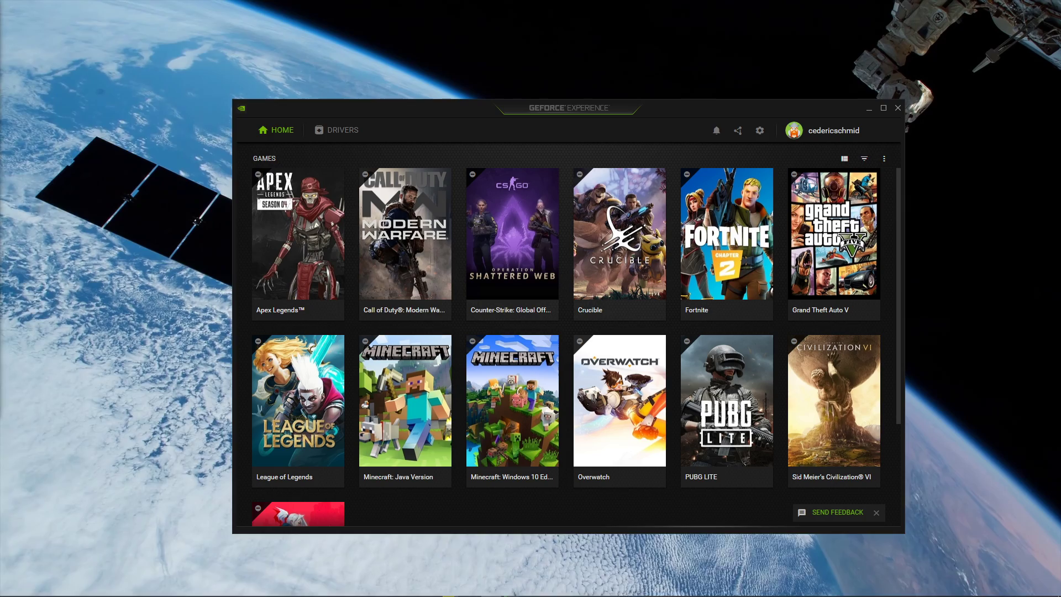
- Search 'update' to review Windows Update's pending KB4497165, then close Settings
{"action": "key", "text": "super"}
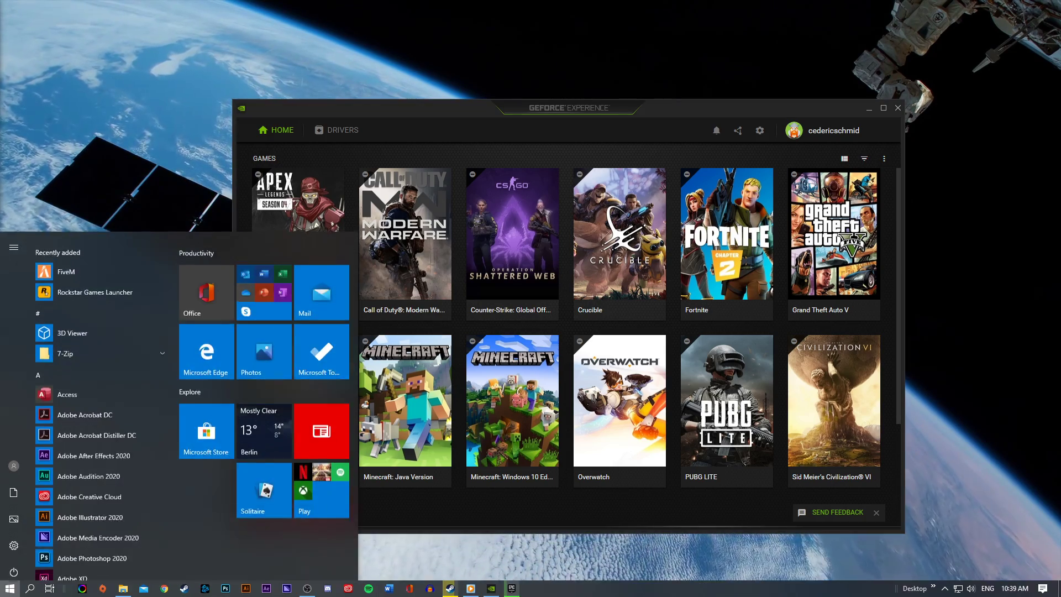
{"action": "type", "text": "update"}
{"action": "key", "text": "Return"}
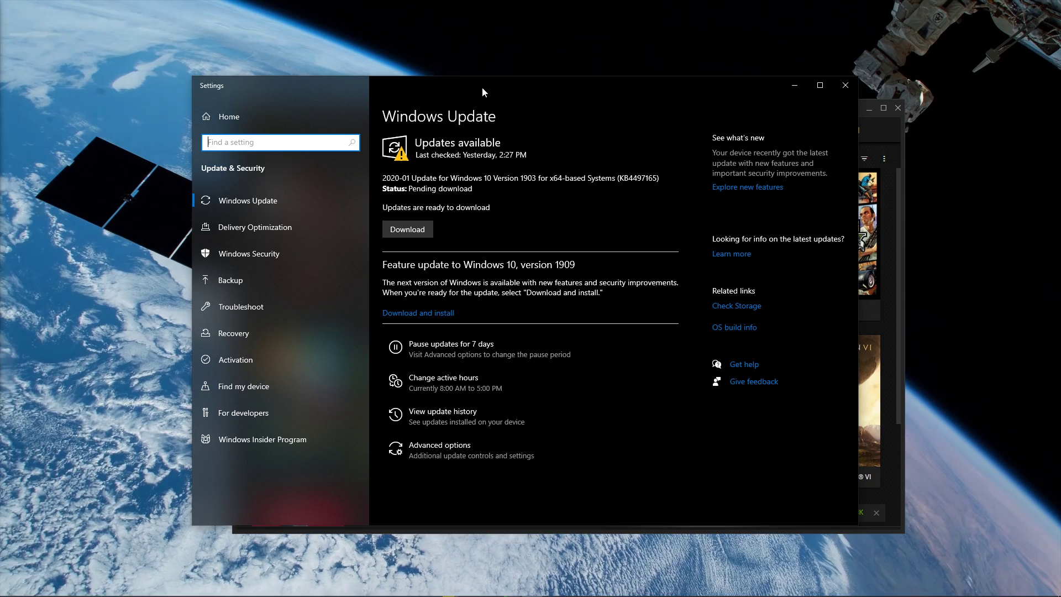
{"action": "left_click_drag", "start_coordinate": [482, 87], "coordinate": [526, 95]}
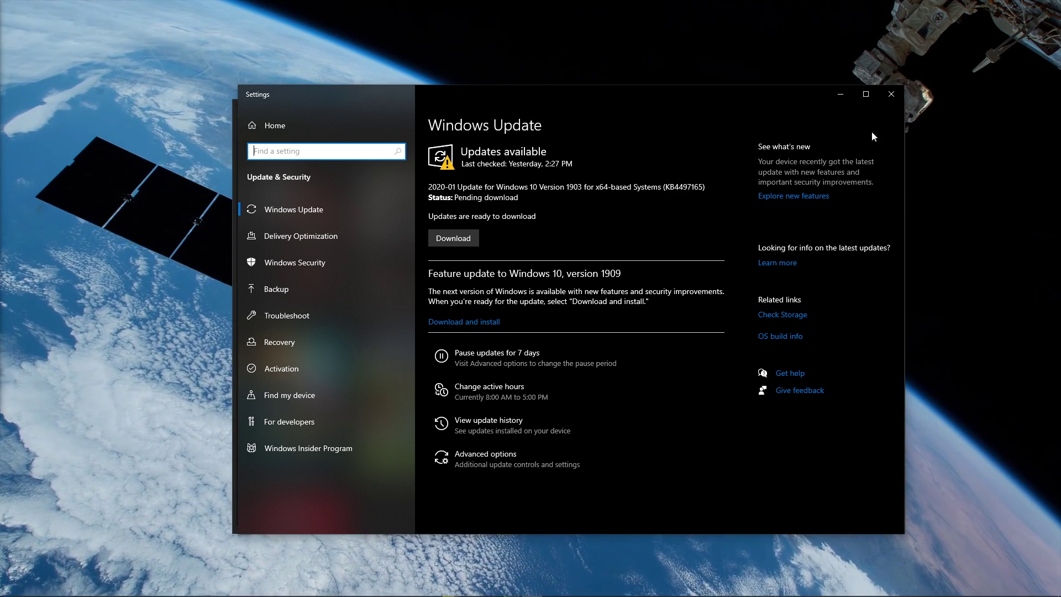
{"action": "left_click", "coordinate": [895, 99]}
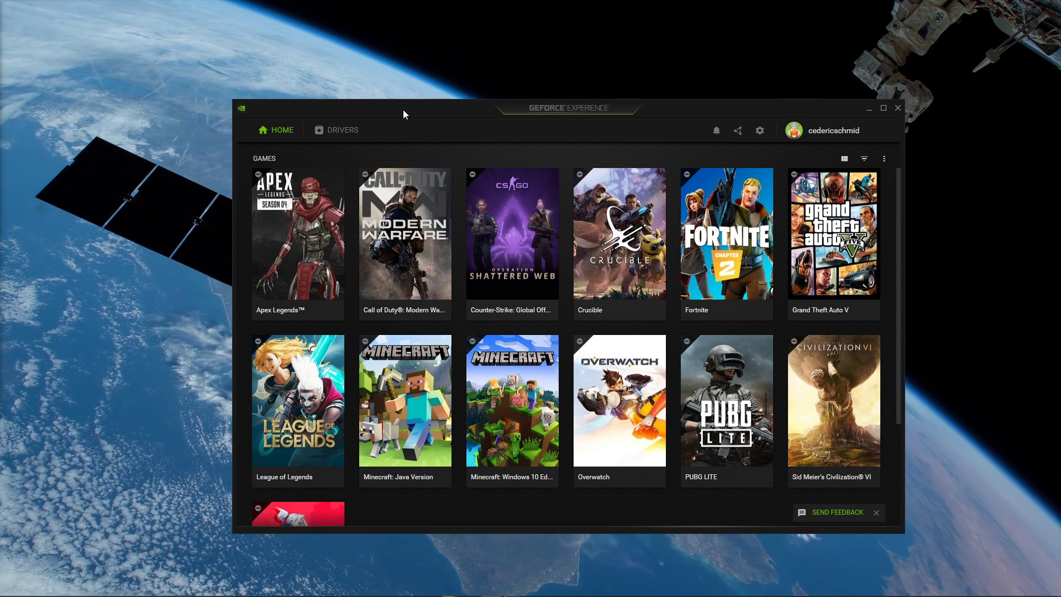
- Show the Drivers page confirming Game Ready Driver 445.87 is installed
{"action": "left_click", "coordinate": [339, 133]}
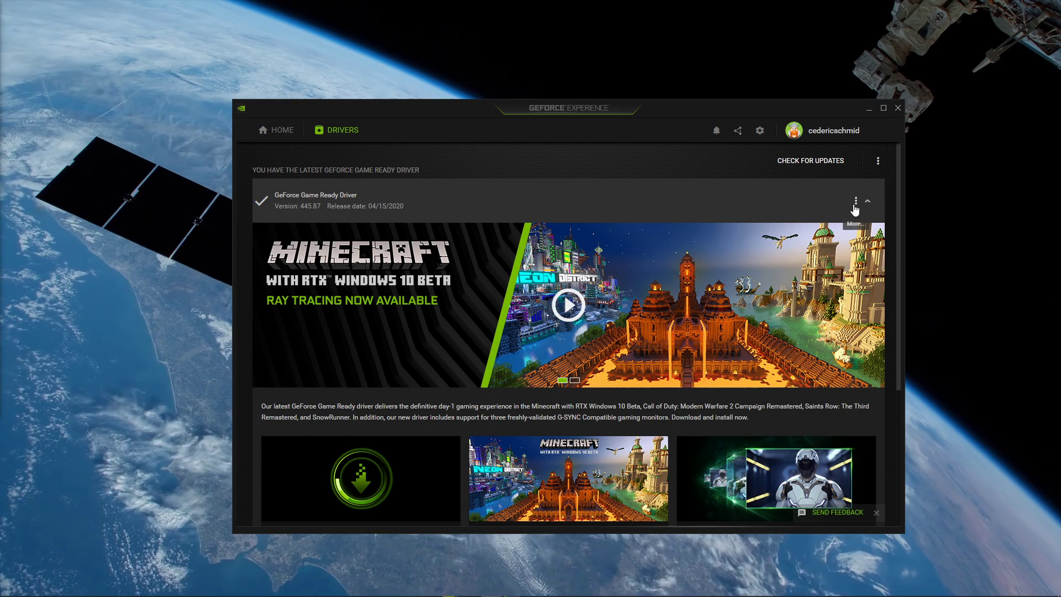